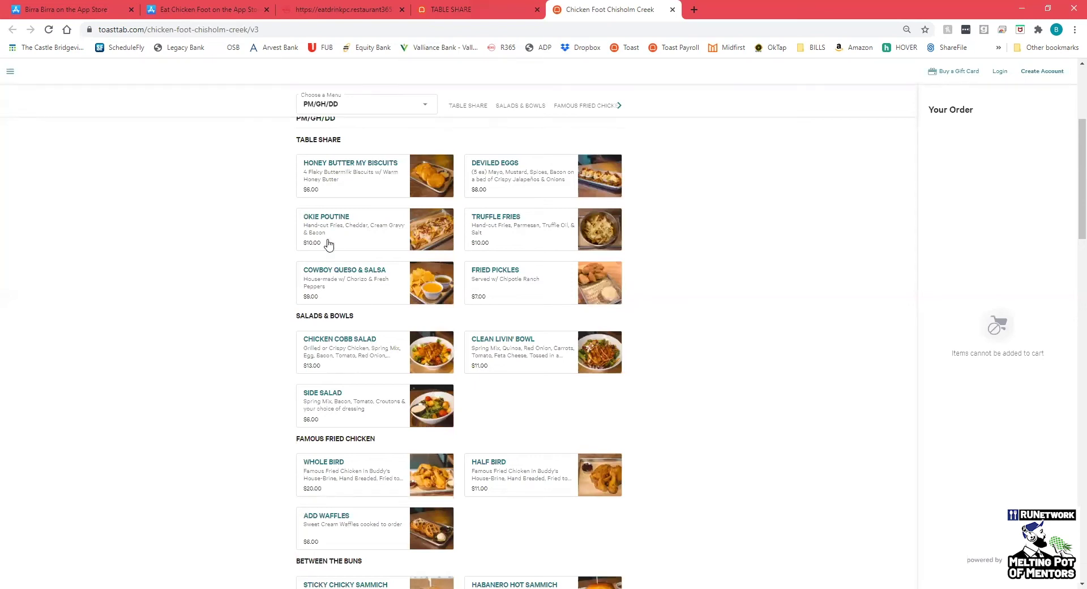
Step: View the Honey Butter My Biscuits item's options on the Chicken Foot online ordering page, compare with its admin menu group, and close the item
click(364, 195)
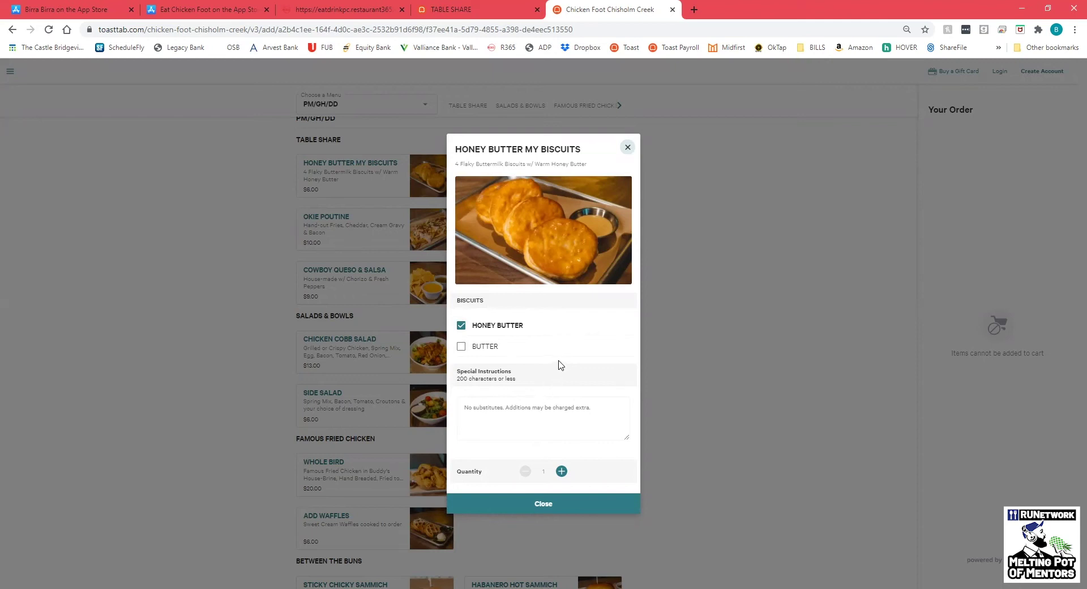
click(459, 13)
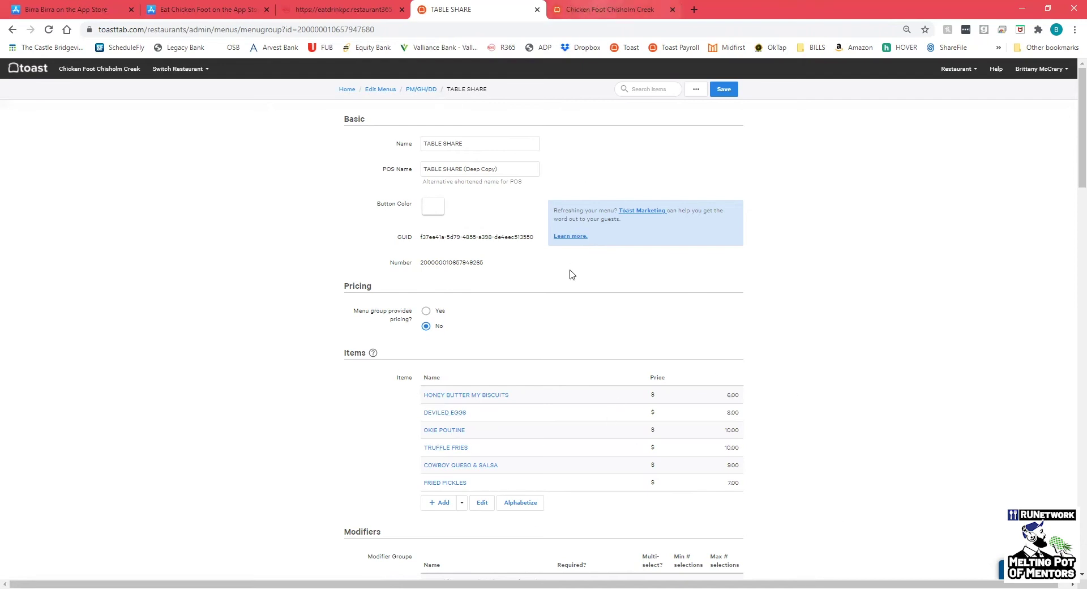
key(ctrl+Tab)
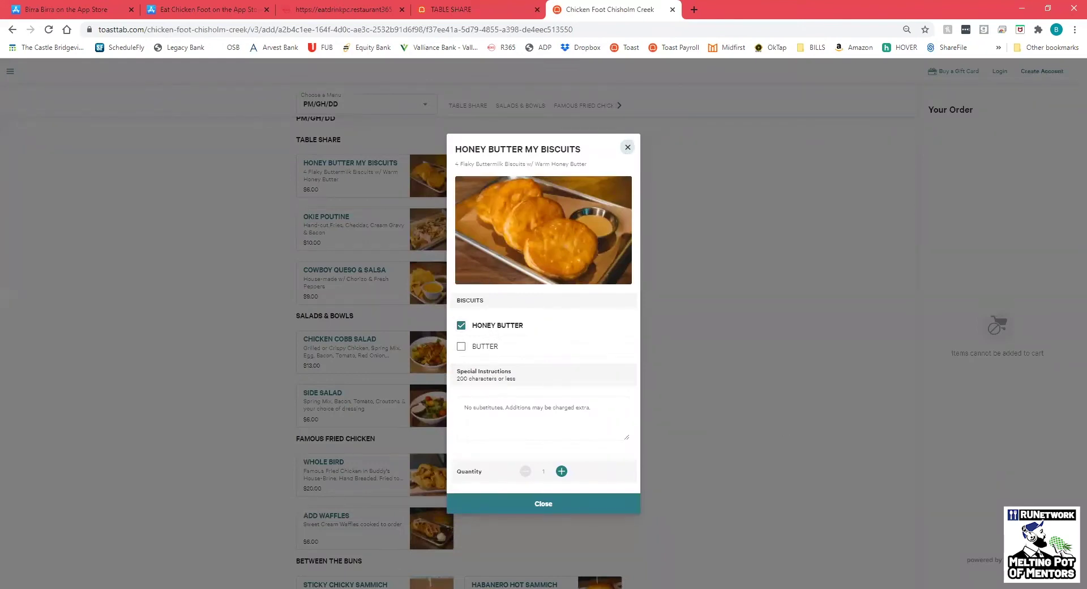
click(627, 147)
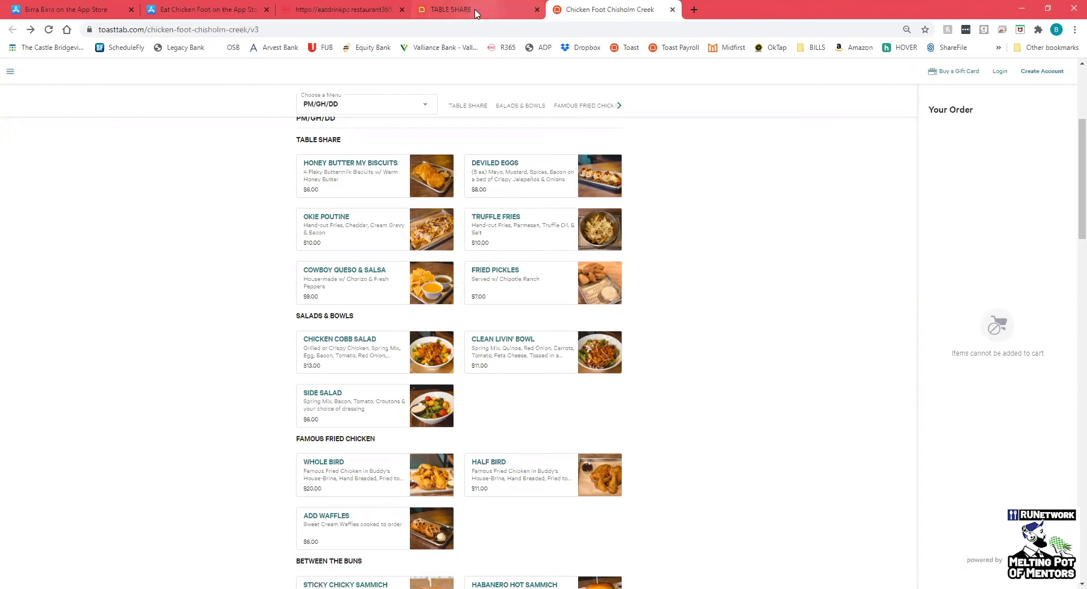
Step: Review the modifiers of STICKY CHICKY SAMMICH in the FOOD menu's BETWEEN THE BUNS group in Toast admin, and return to the group
click(451, 10)
click(374, 90)
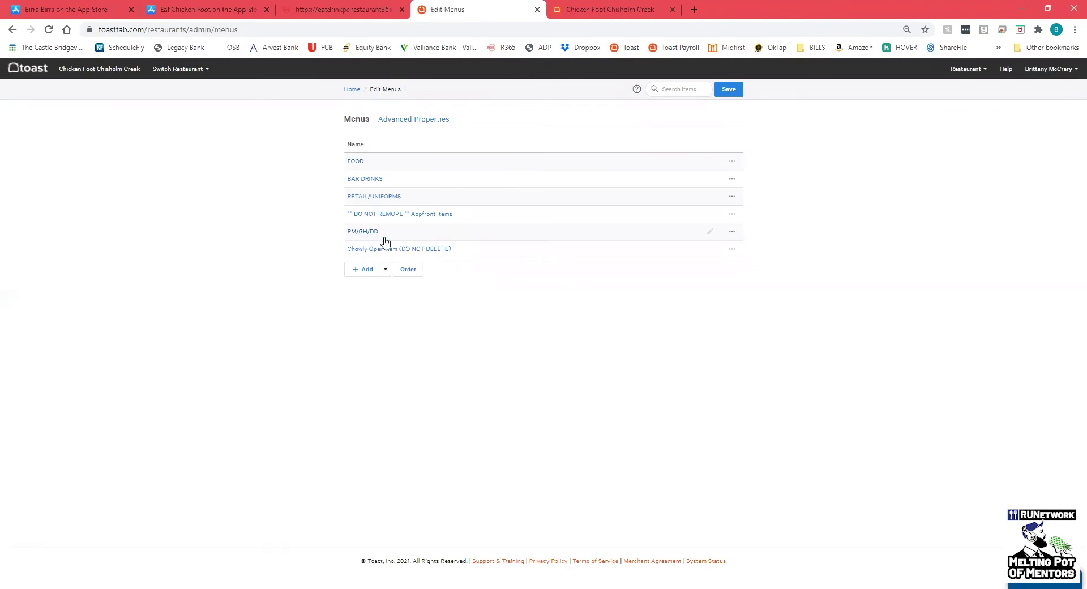
click(355, 161)
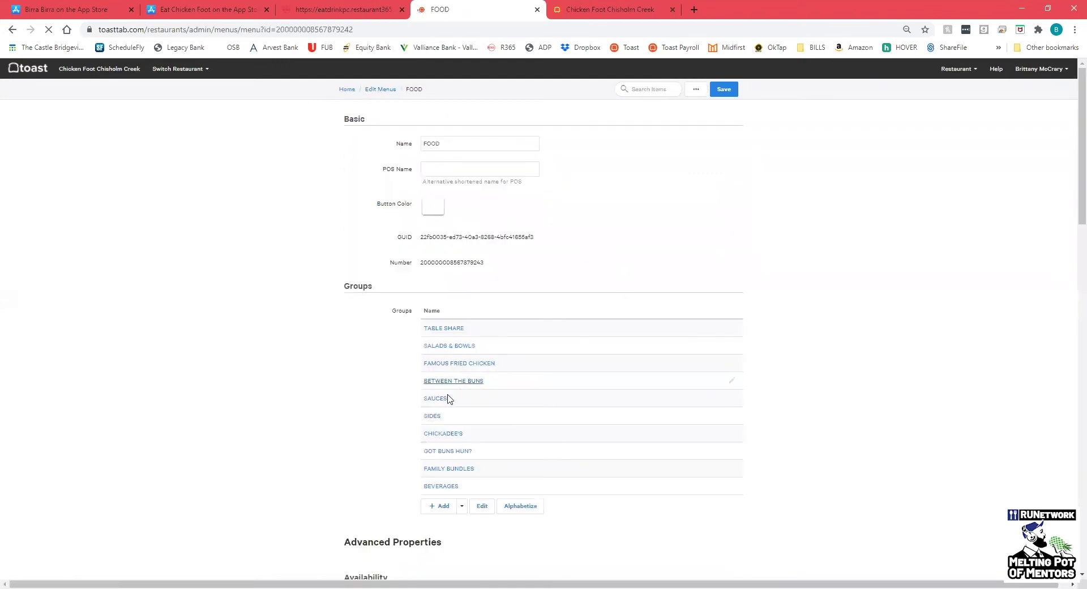
click(435, 385)
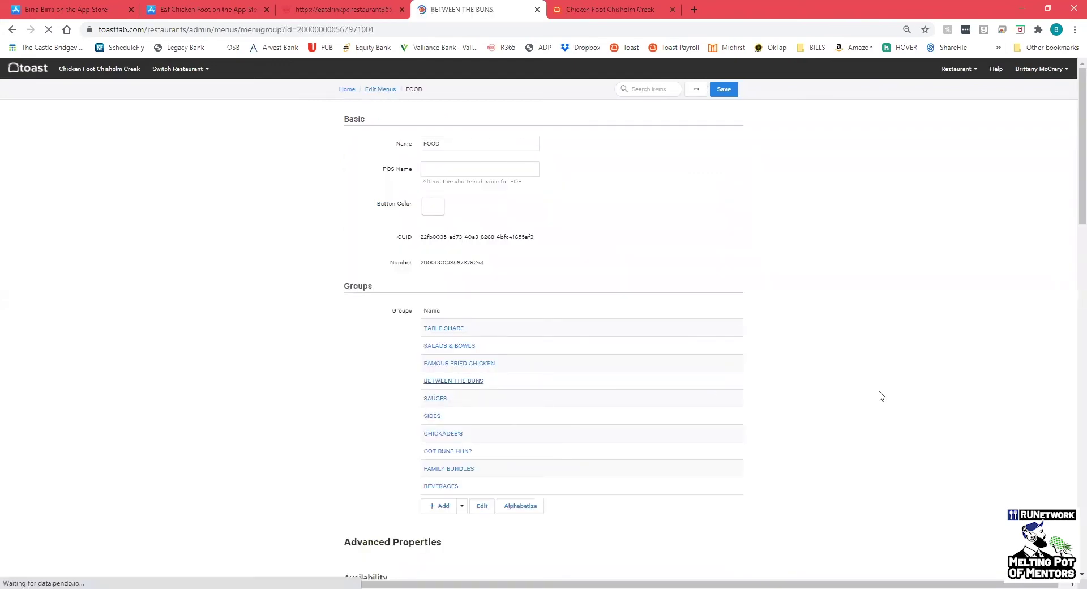
click(426, 414)
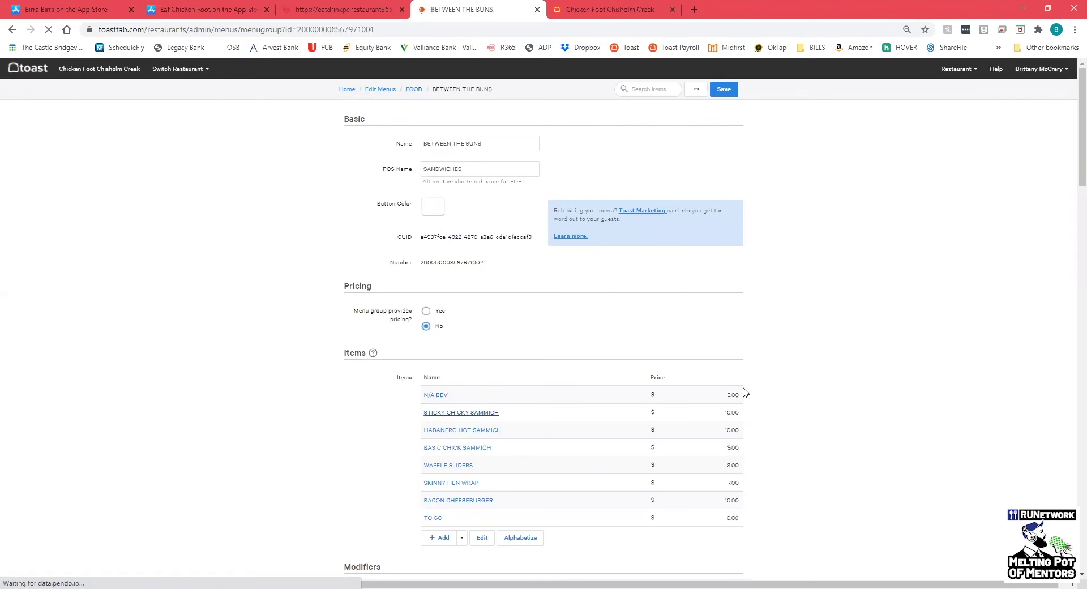
scroll(778, 372, down, 5)
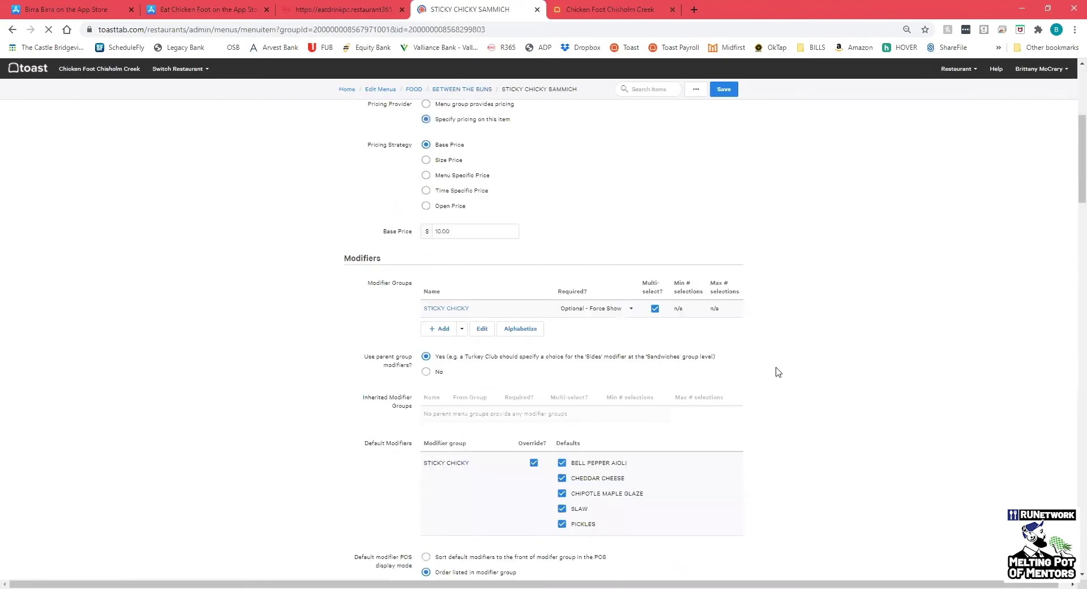
scroll(781, 380, up, 2)
click(483, 89)
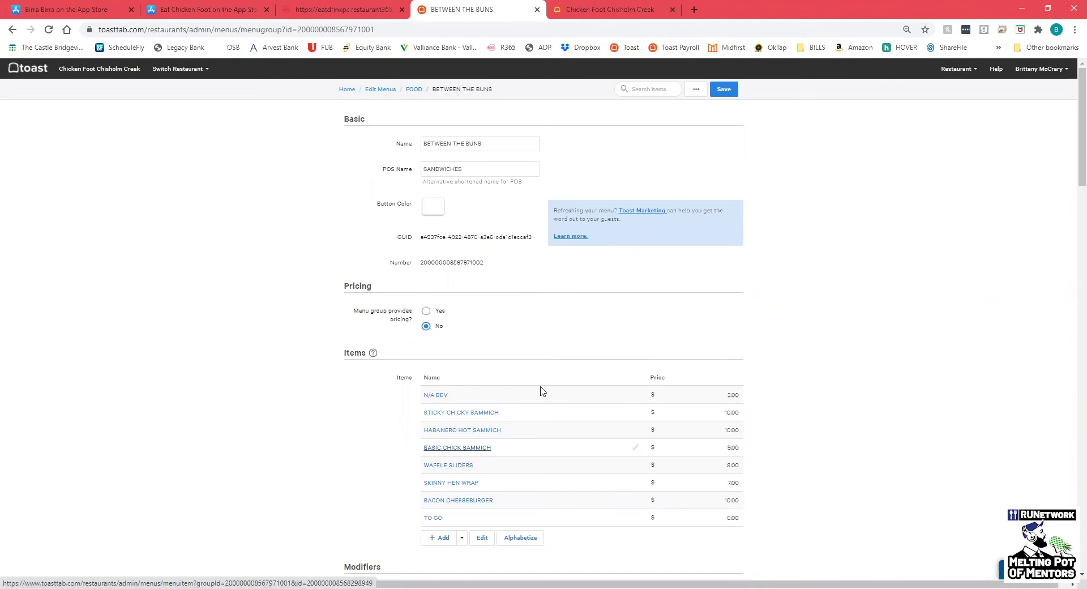
Step: Switch to the Broadway 10 Bar & Chophouse restaurant and open its menus for editing
click(164, 69)
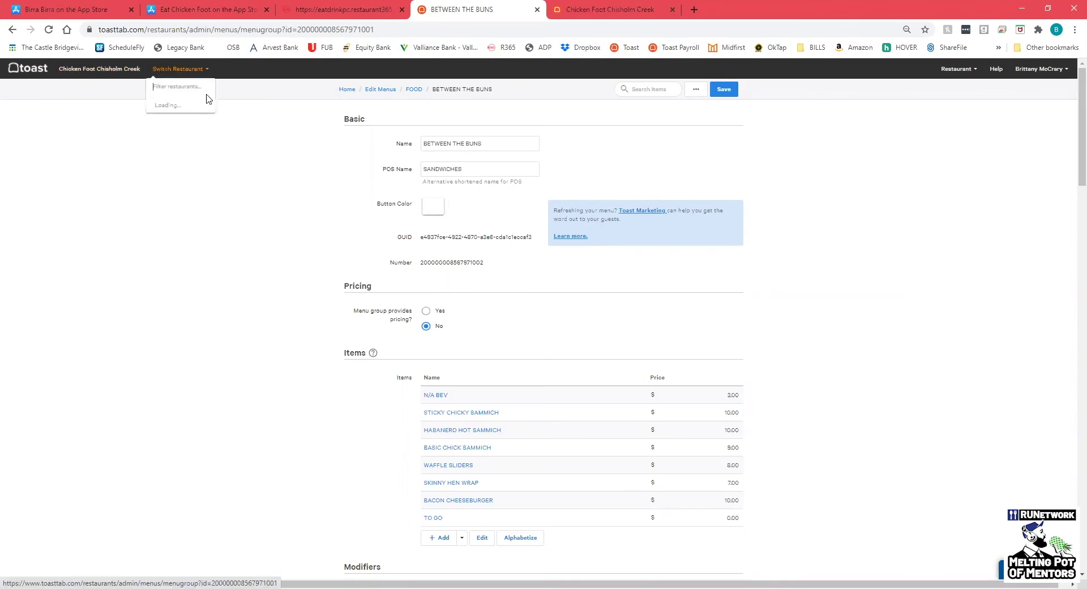
click(207, 118)
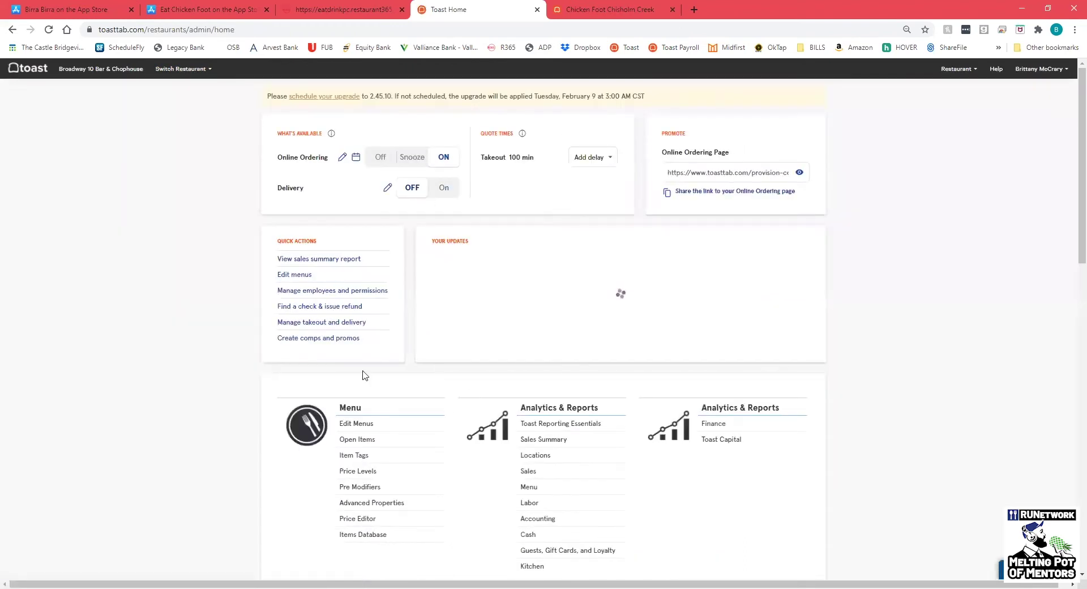
click(350, 424)
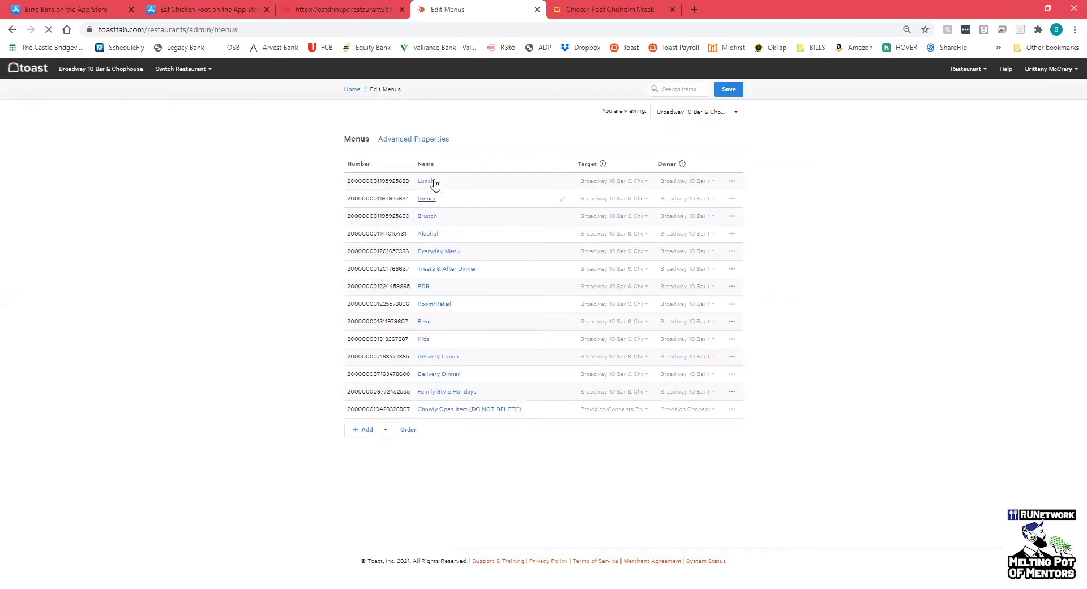
Step: Open the Rib-Eye 16oz. item in the Primal Cuts group of the Dinner menu
click(426, 199)
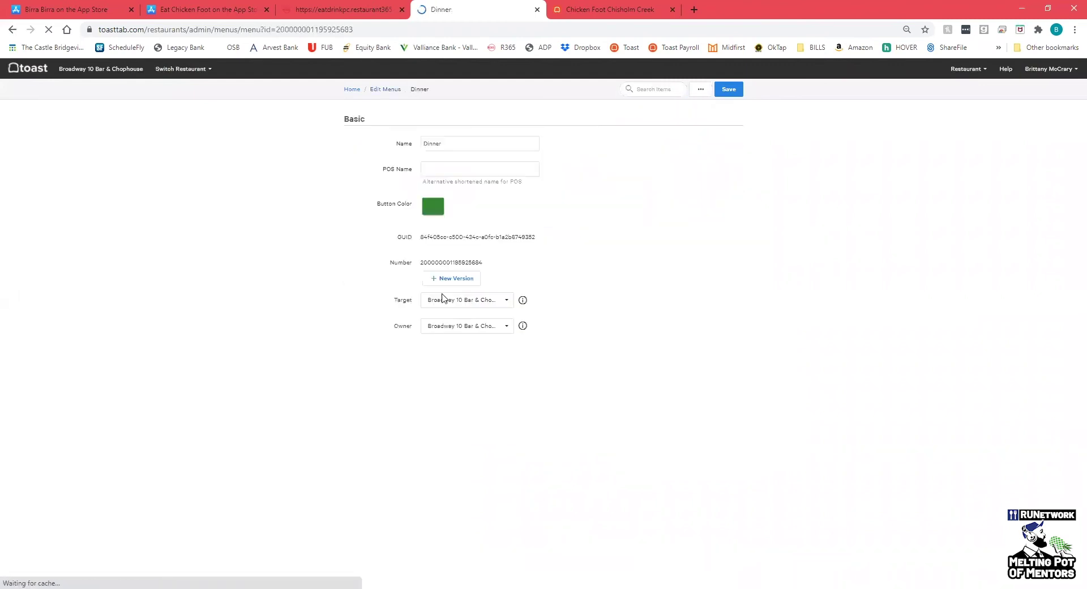
click(447, 445)
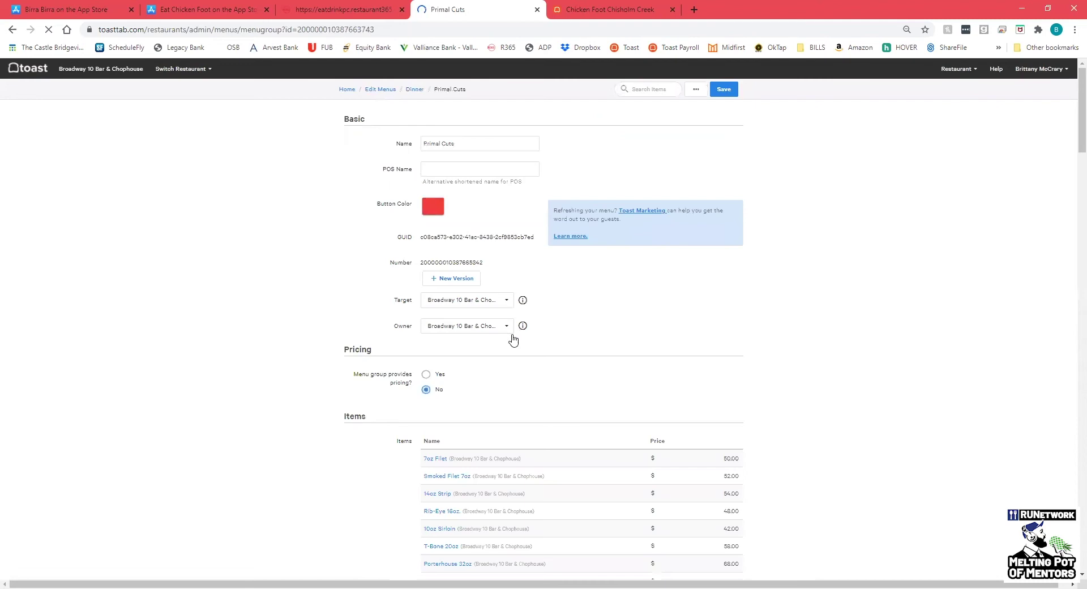
scroll(453, 345, down, 3)
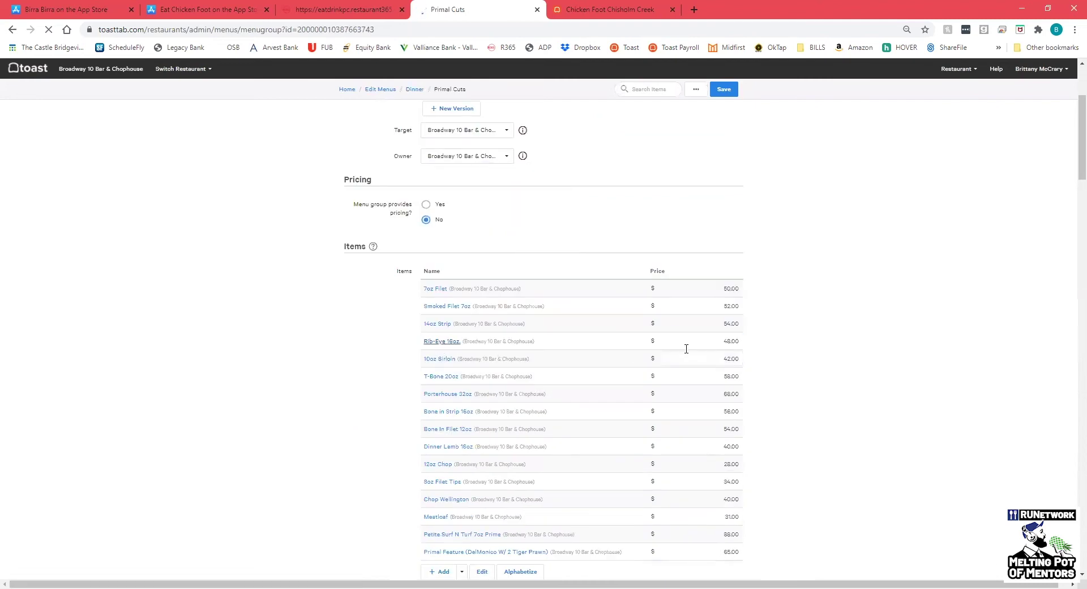
scroll(682, 351, down, 7)
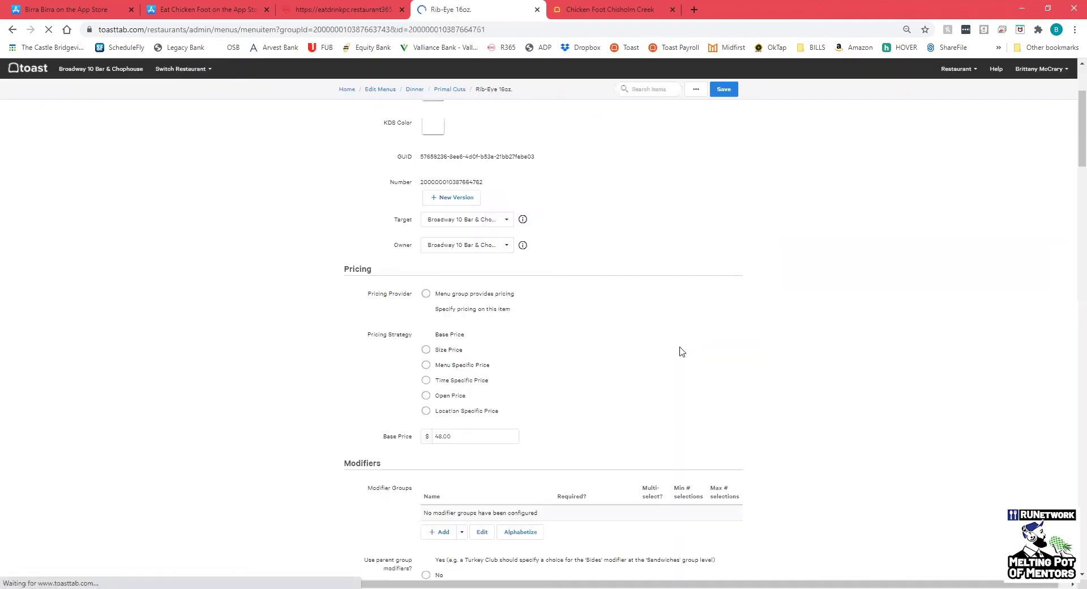
Step: Examine the Rib-Eye's inherited Meat Temp, Primal Cut Extras and Allergies / Dietary modifiers, and return to the restaurant's menu list
scroll(682, 351, down, 4)
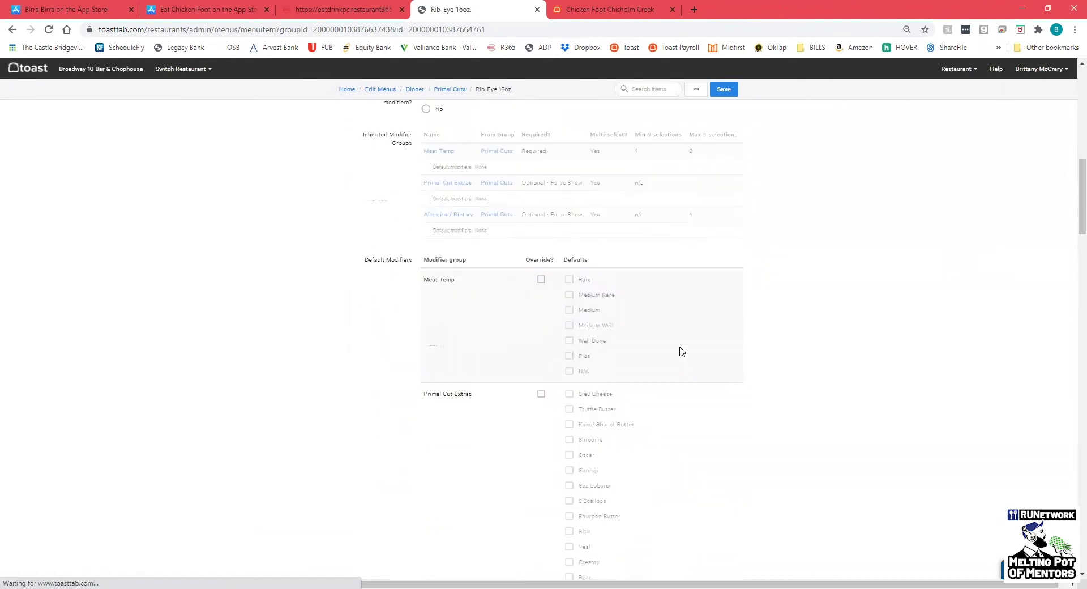
scroll(612, 266, down, 2)
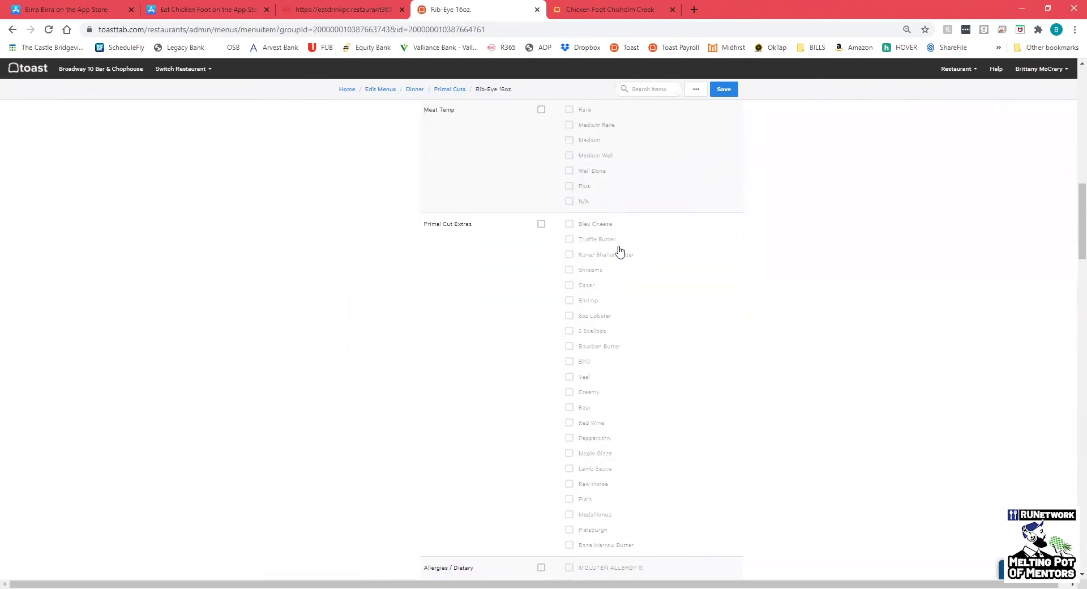
scroll(589, 263, down, 2)
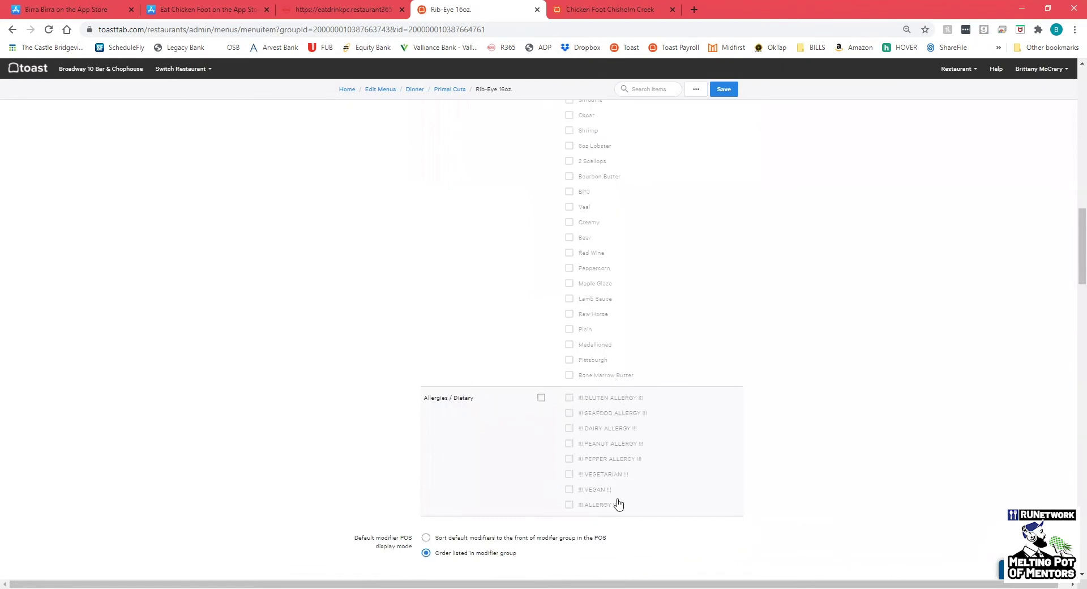
scroll(621, 501, up, 2)
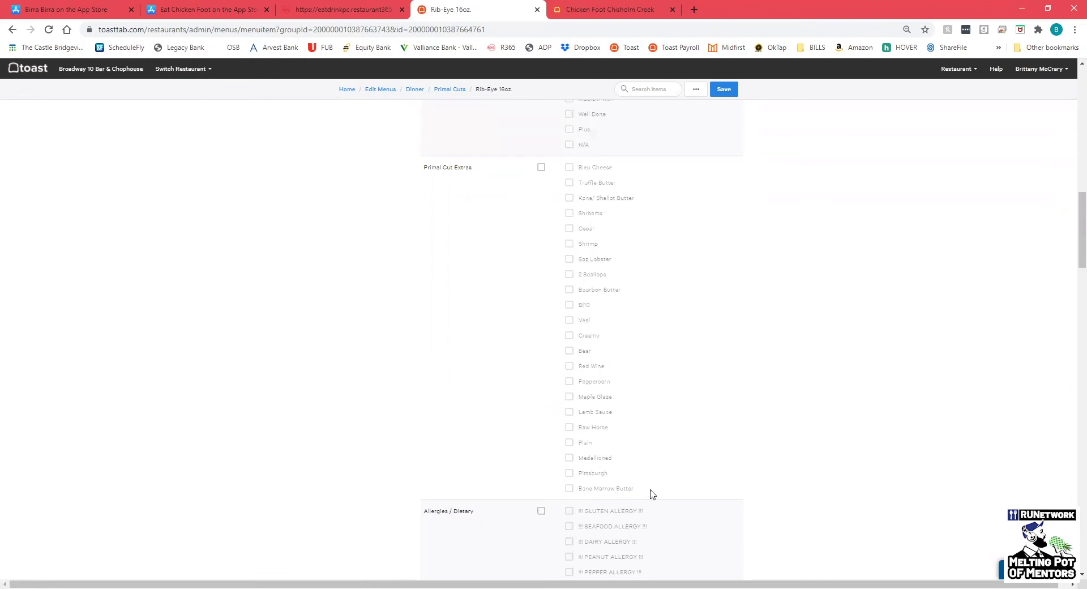
scroll(650, 493, up, 1)
scroll(688, 255, up, 2)
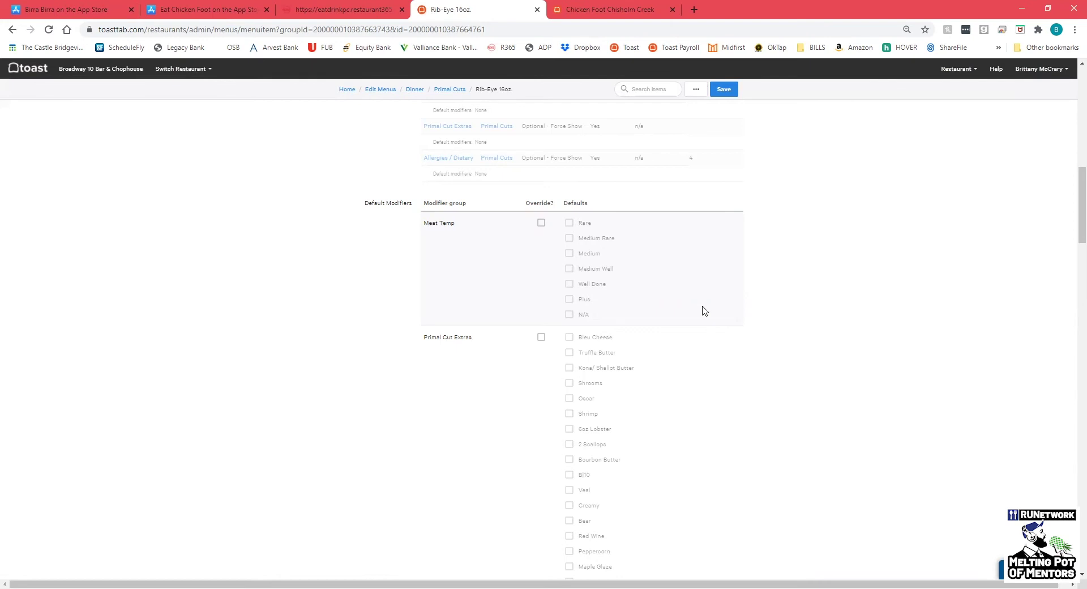
scroll(551, 252, up, 1)
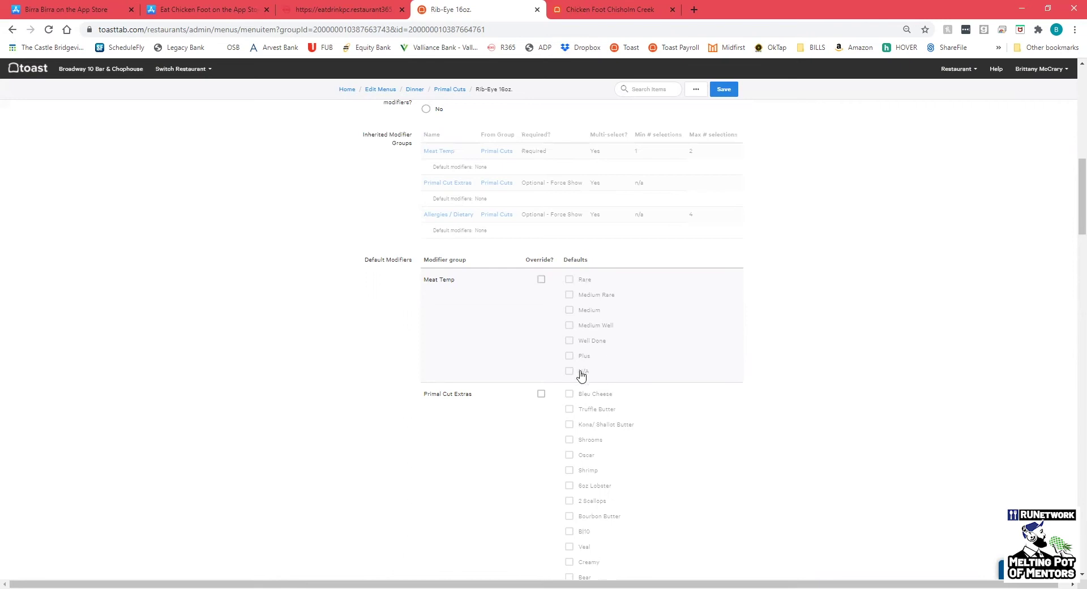
scroll(585, 371, down, 4)
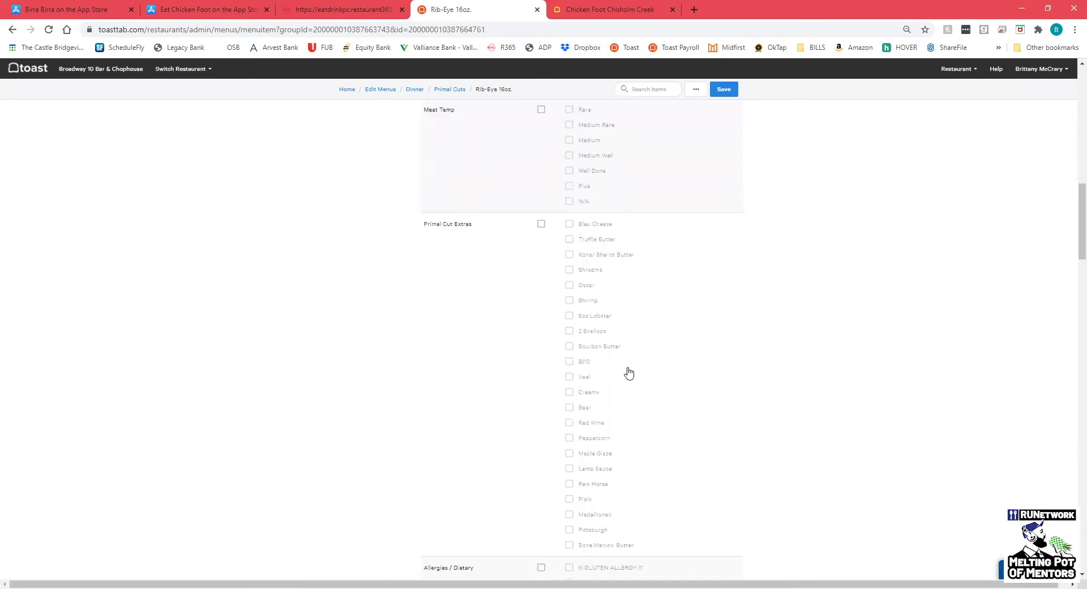
scroll(689, 404, down, 3)
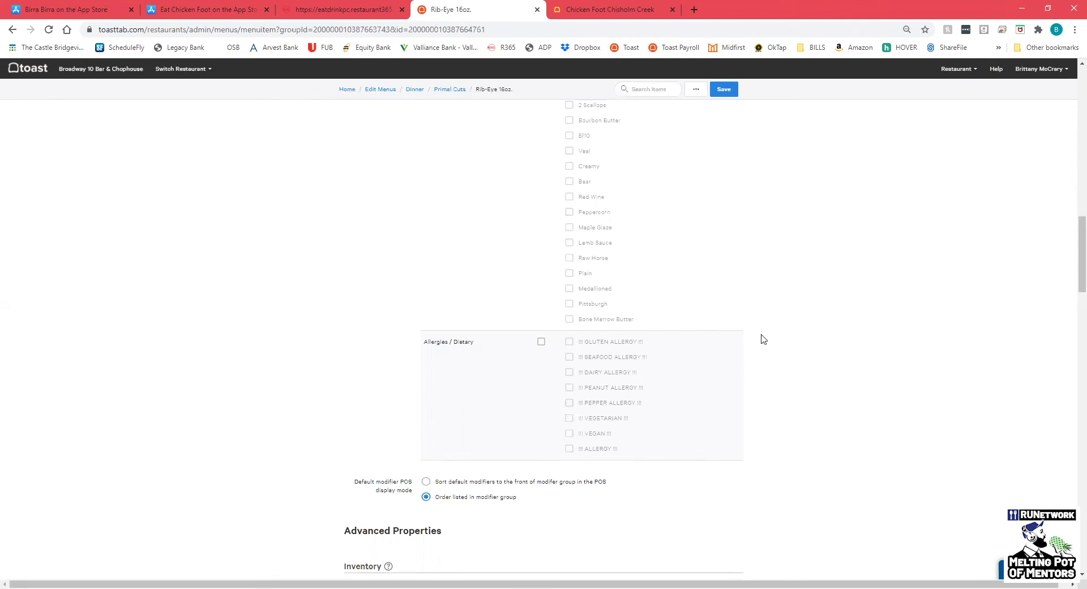
scroll(763, 339, up, 12)
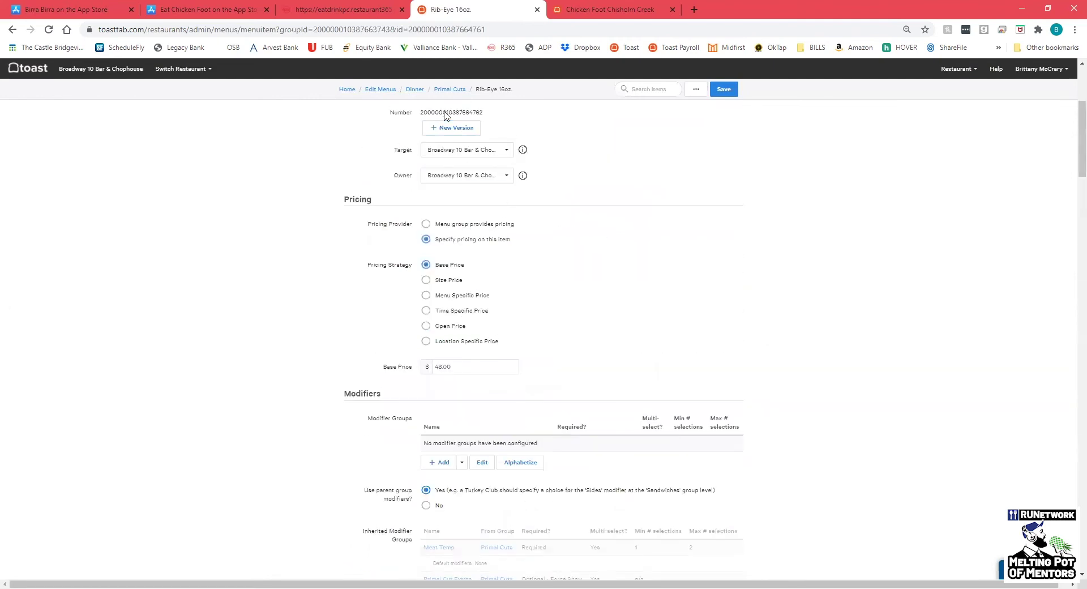
click(388, 92)
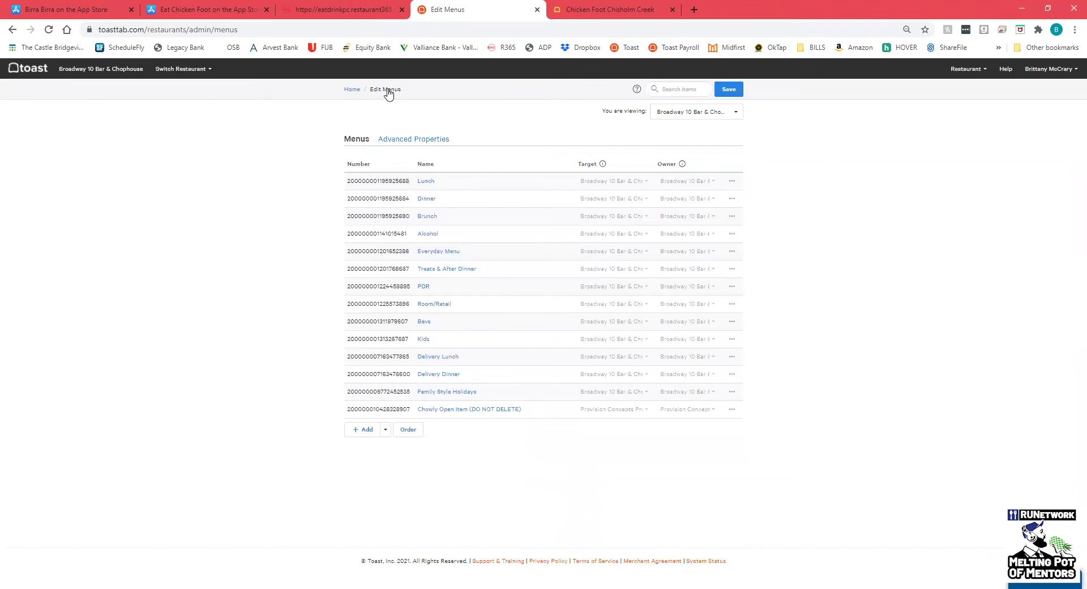
Step: Switch to Restaurant365 and open the approved Republic National Distributing AP invoice for $234.40 at Broadway 10 Bar & Chophouse
click(610, 10)
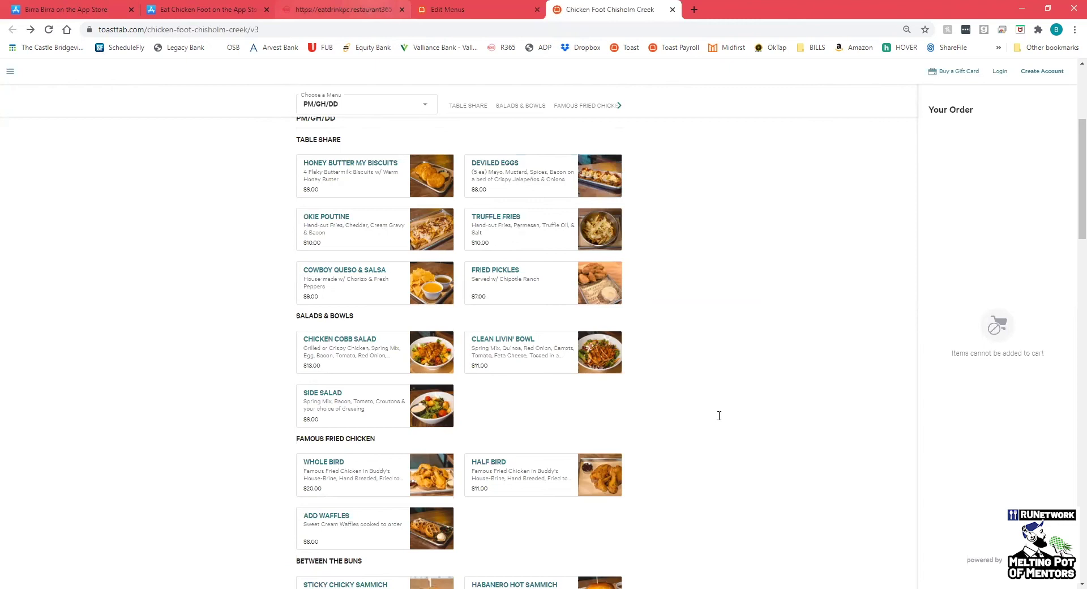
key(ctrl+3)
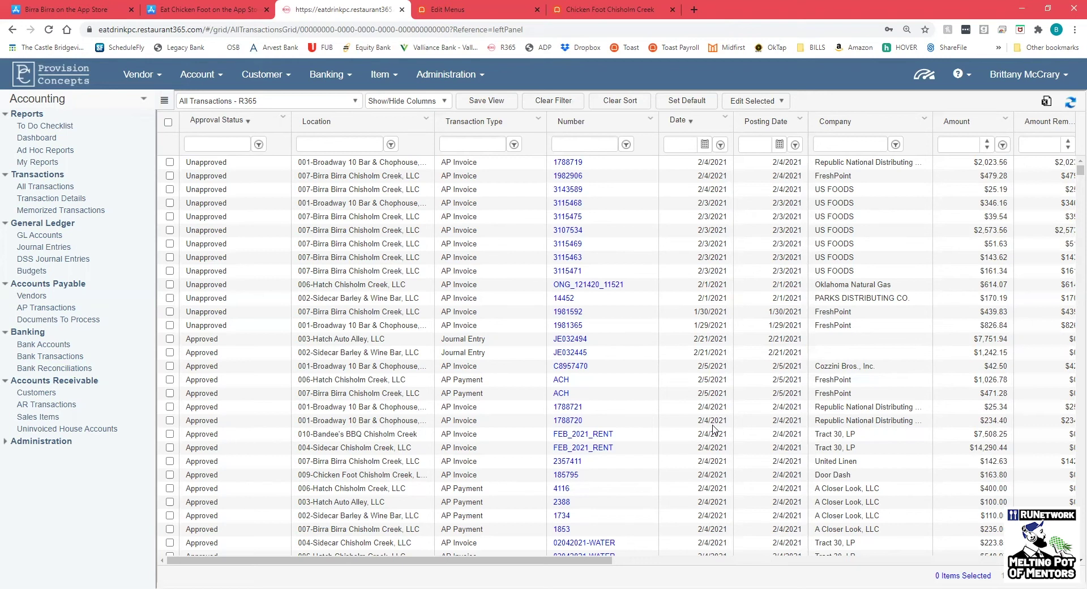
double_click(509, 420)
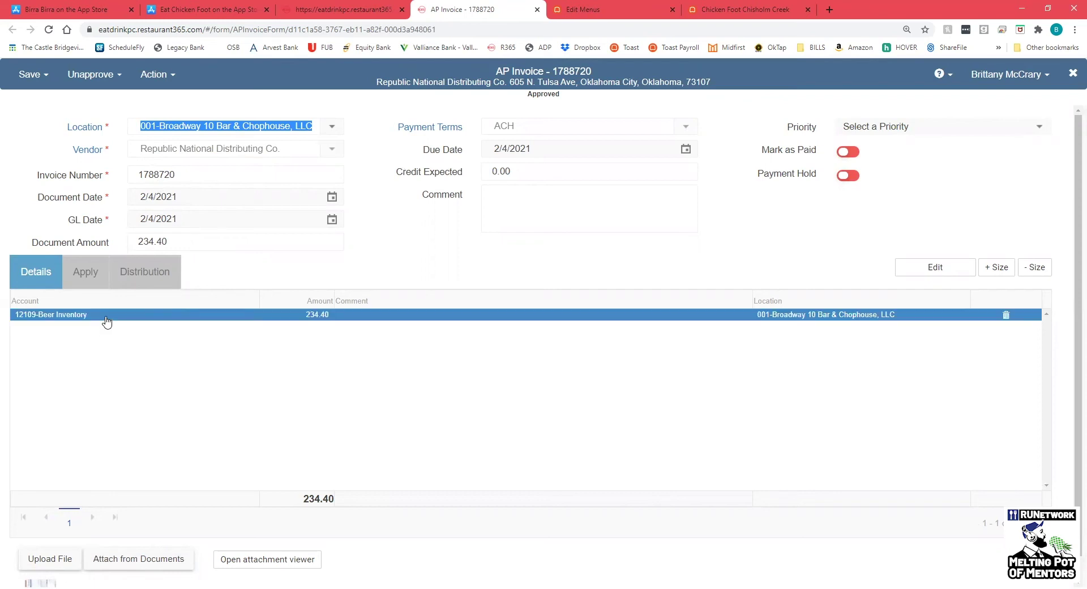
scroll(107, 322, down, 1)
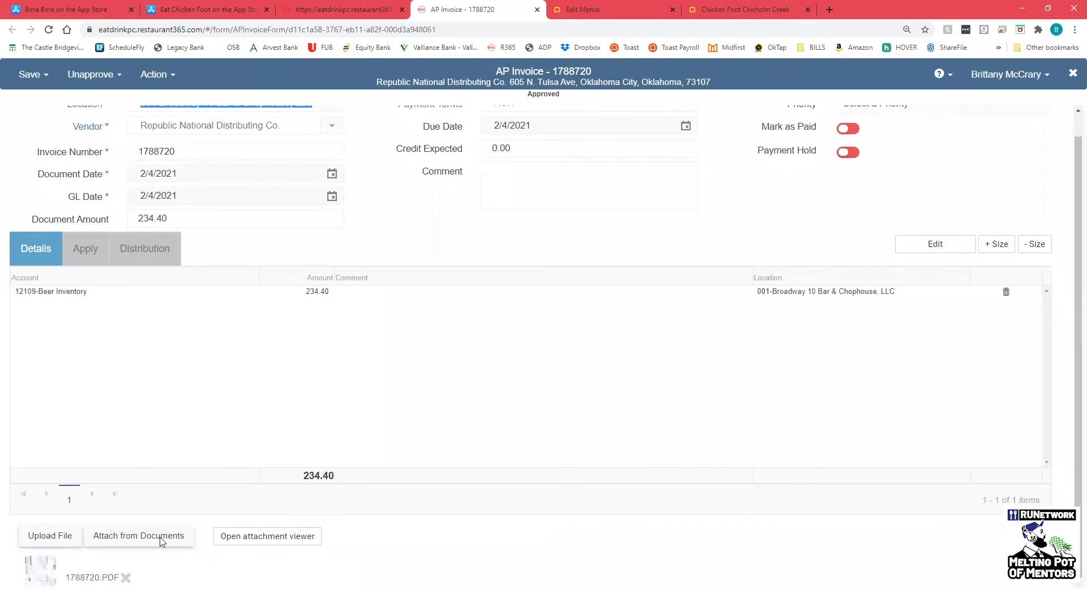
Step: View the invoice's attached PDF scan rotated upright, and close the PDF and the invoice
click(94, 576)
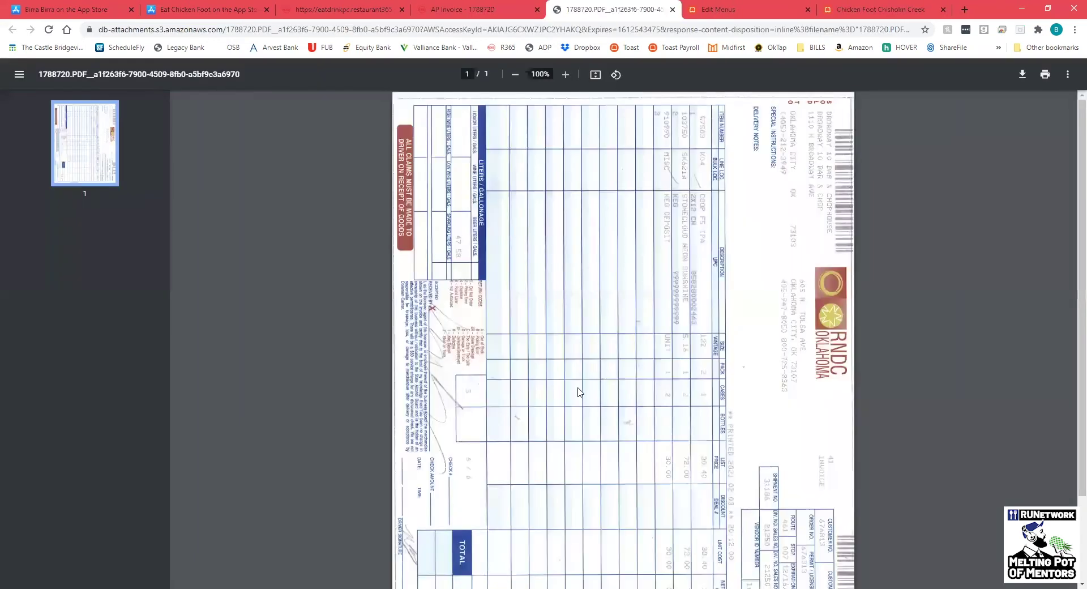
click(616, 75)
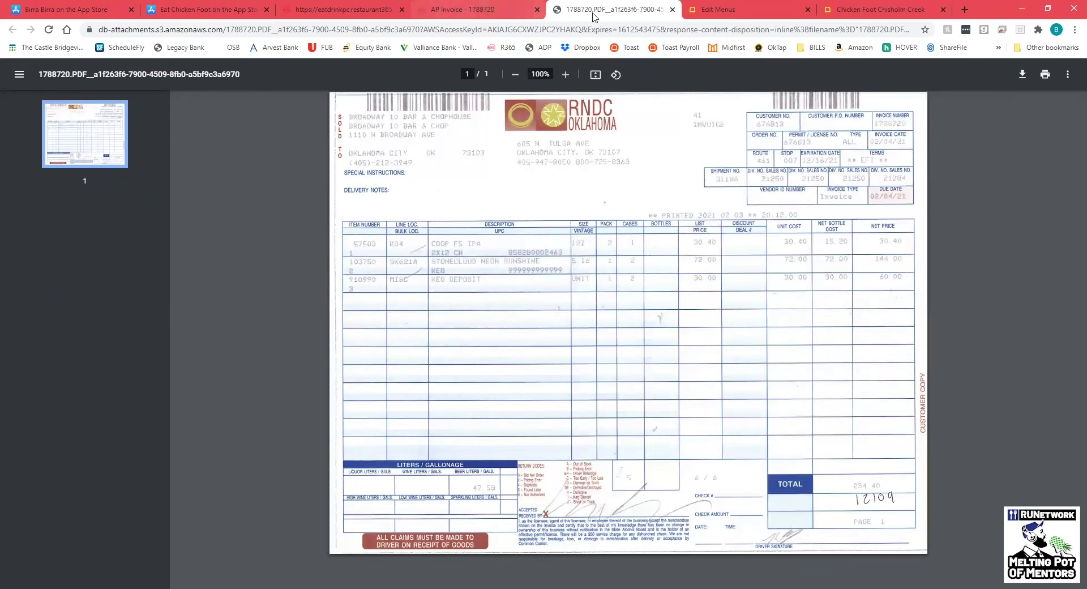
click(470, 9)
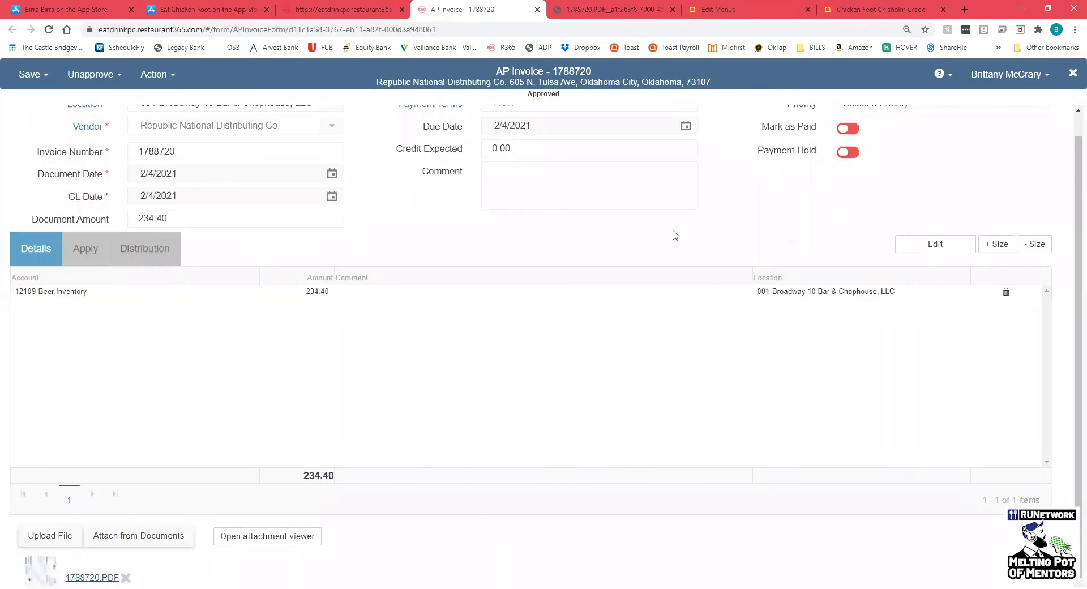
click(536, 10)
click(537, 10)
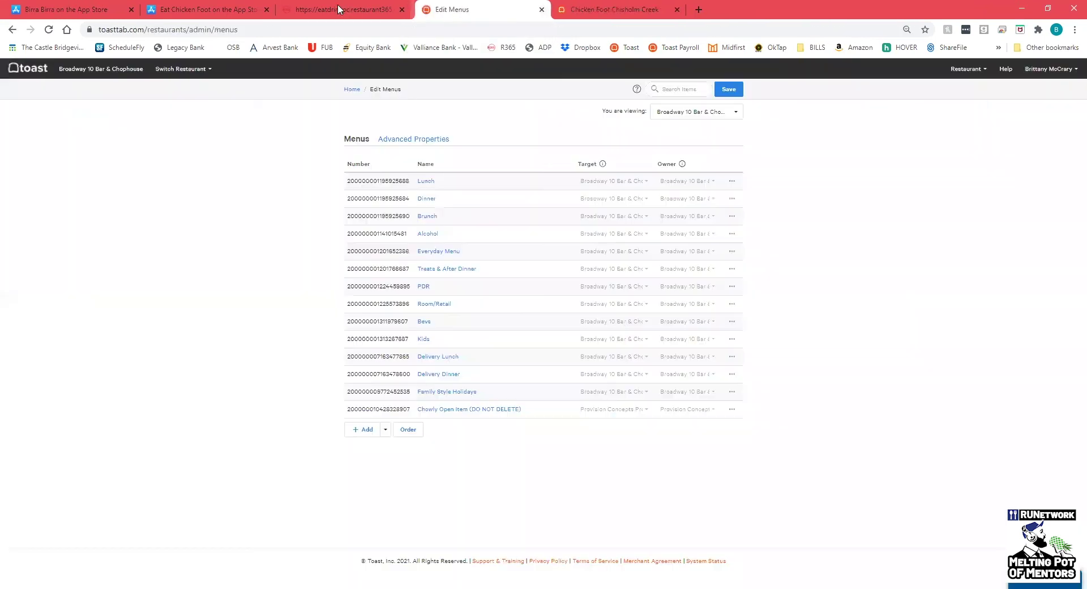
Step: Return to Restaurant365's transaction list and reopen the approved $234.40 Republic National Distributing AP invoice for Broadway 10
key(ctrl+shift+Tab)
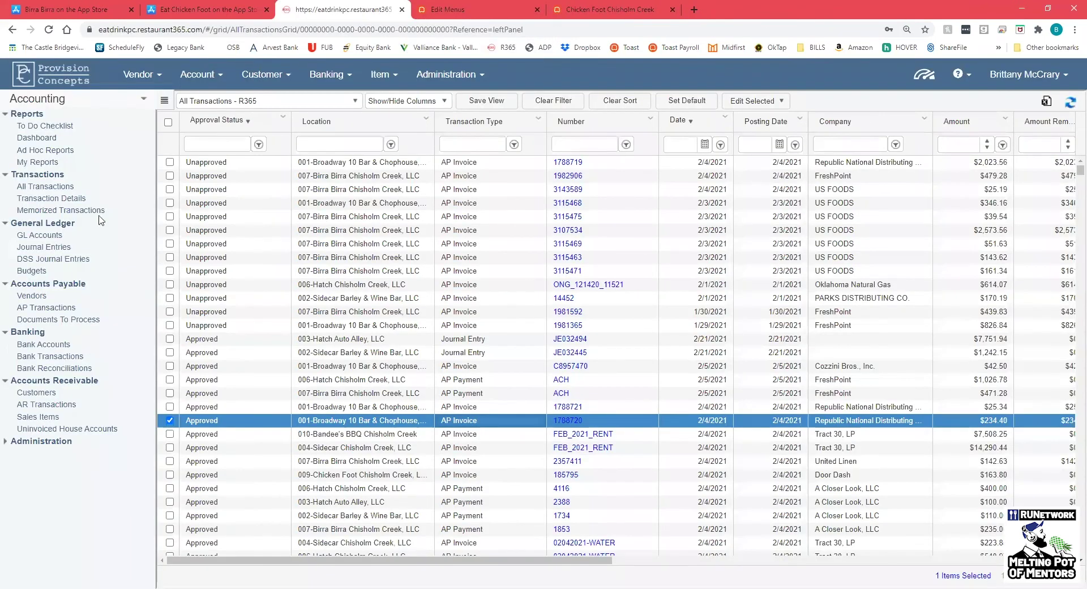
click(341, 90)
click(384, 74)
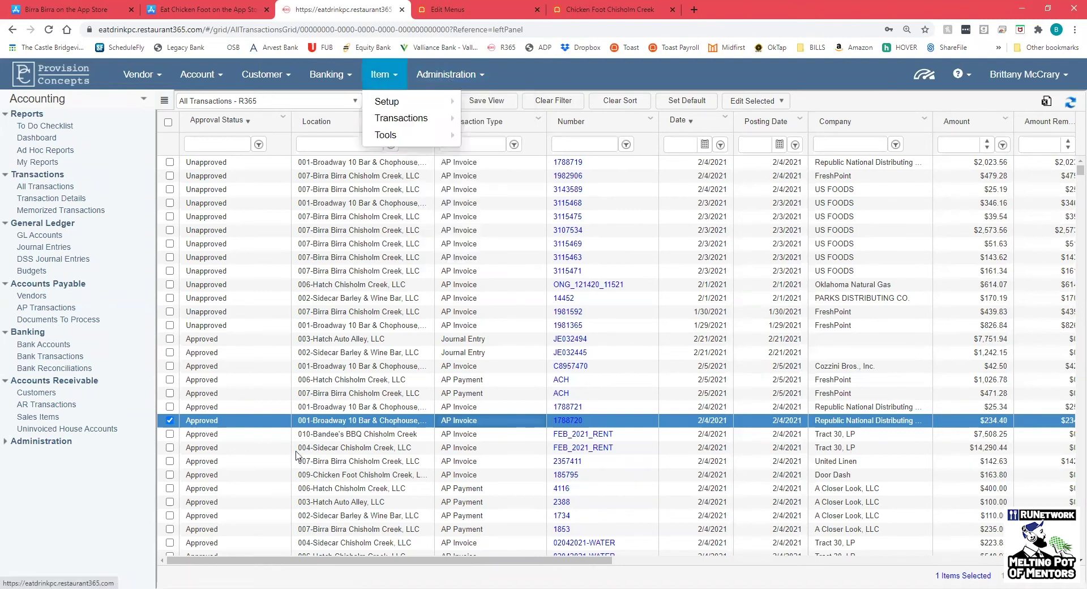
double_click(396, 421)
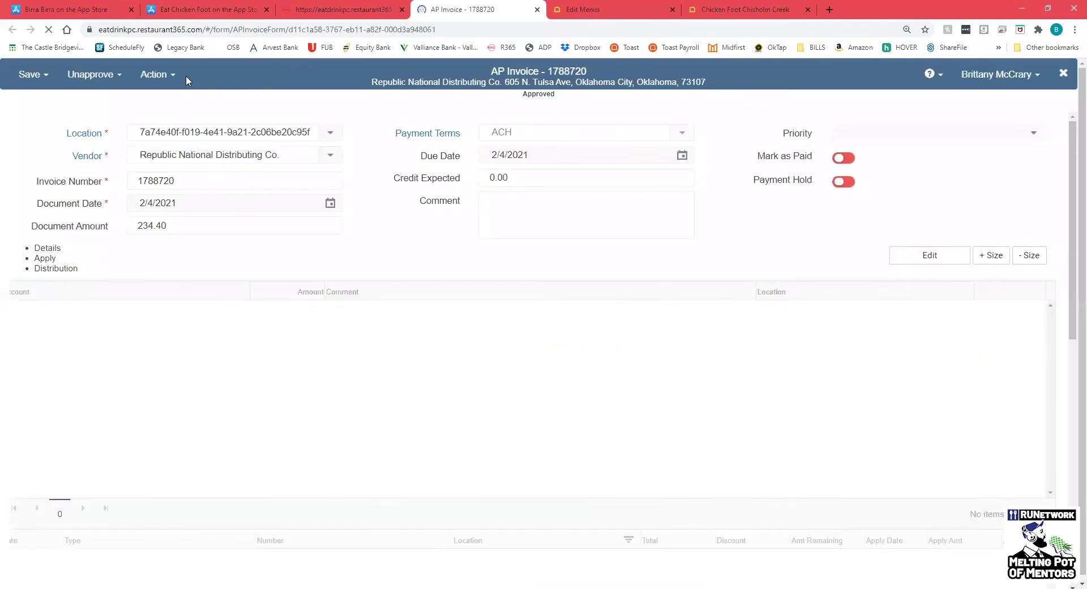
Step: View the Pay Bill form for the invoice, cancel it without paying, and close the invoice
click(184, 75)
click(170, 150)
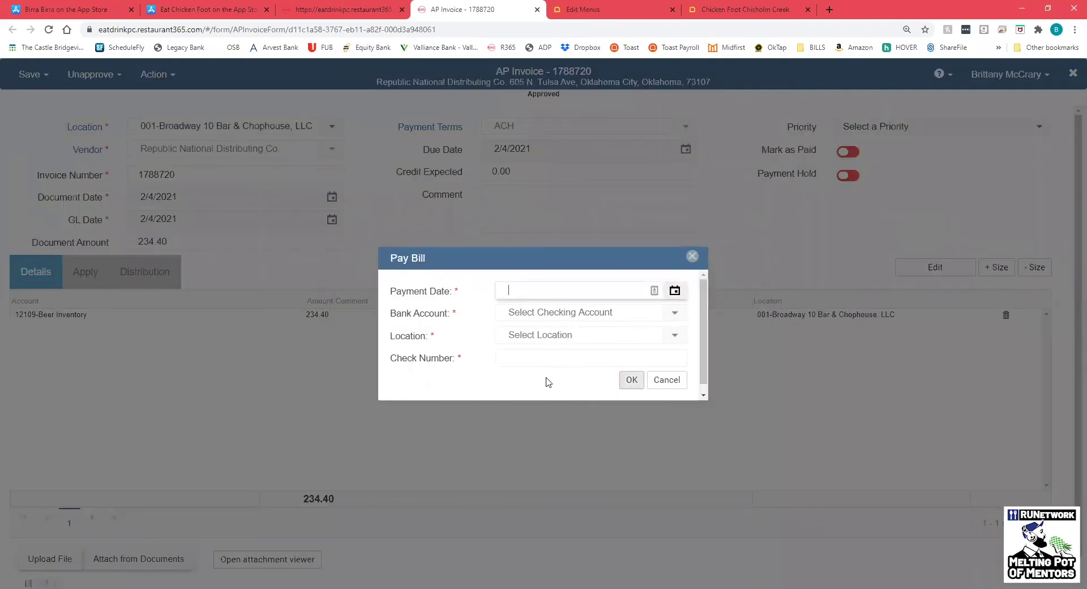
click(678, 385)
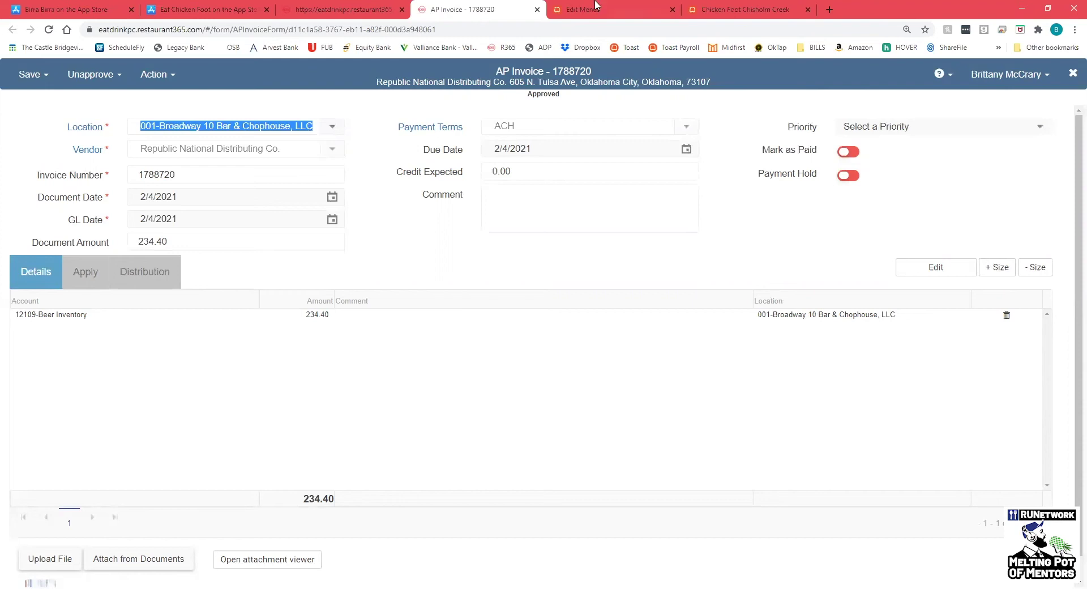
key(ctrl+w)
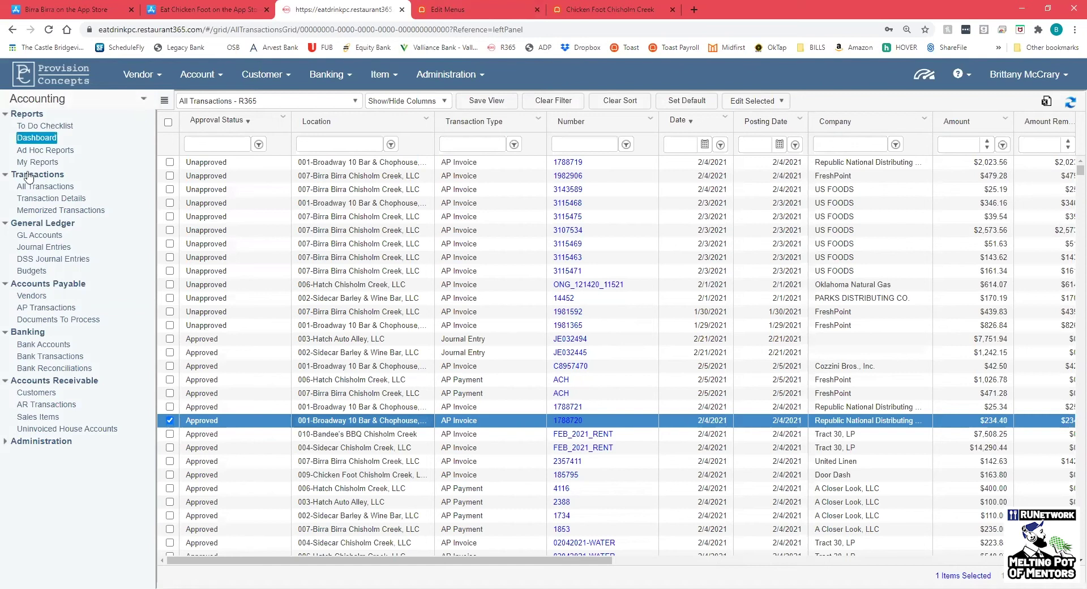
Step: Change from the Accounting module to Operations and open the Daily Sales Summary list
click(56, 101)
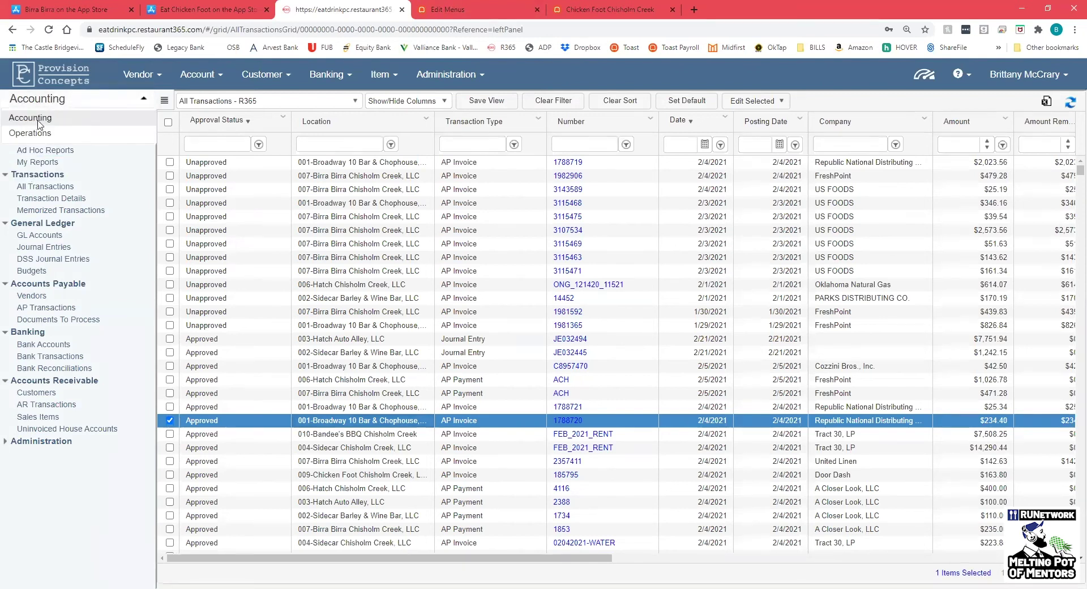
click(69, 133)
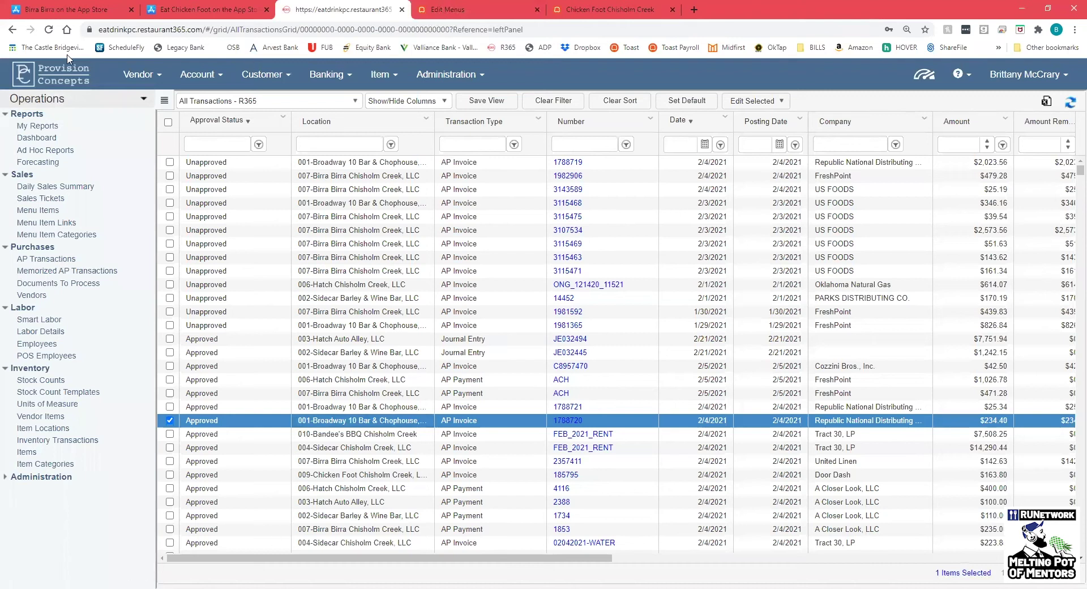
click(79, 187)
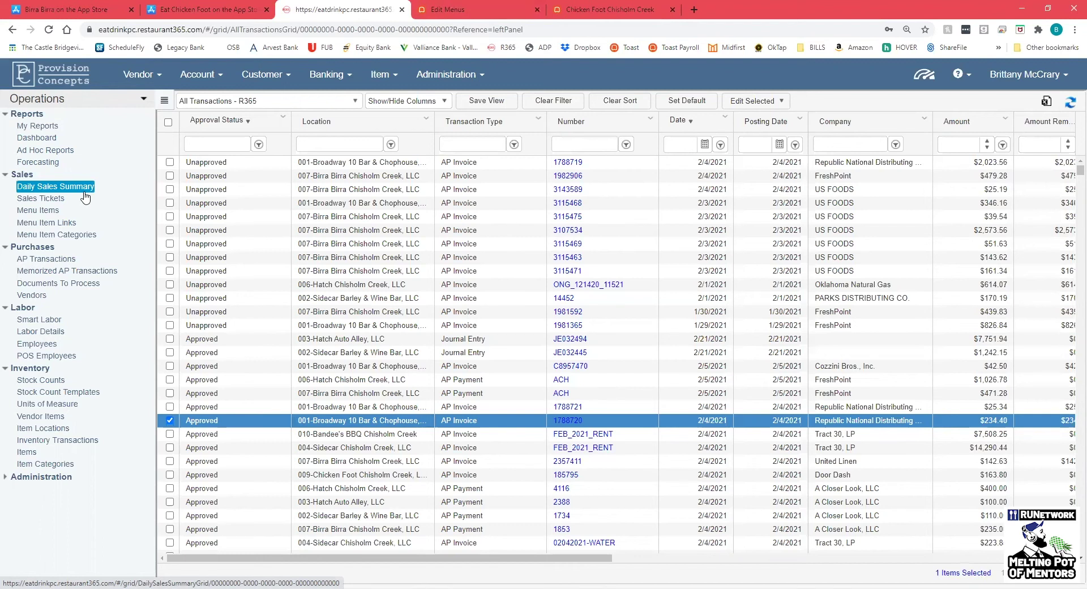
click(85, 191)
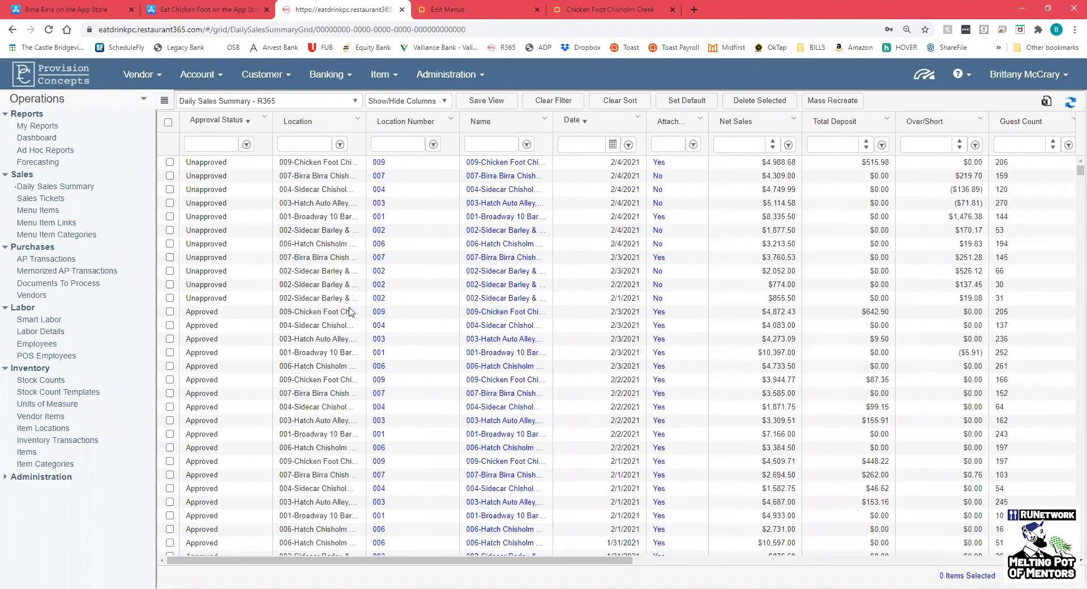
Step: Open the 2/3/2021 Daily Sales Summary for 009-Chicken Foot Chisholm Creek and examine its Non-Cash Tips Paidout line and attached deposit PDF
double_click(346, 312)
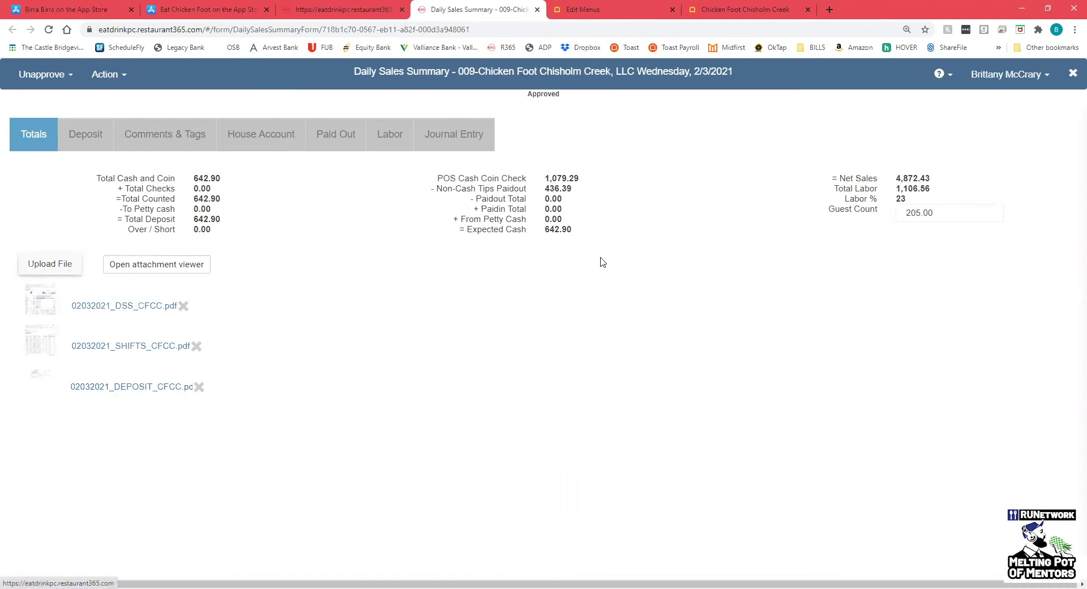
triple_click(588, 189)
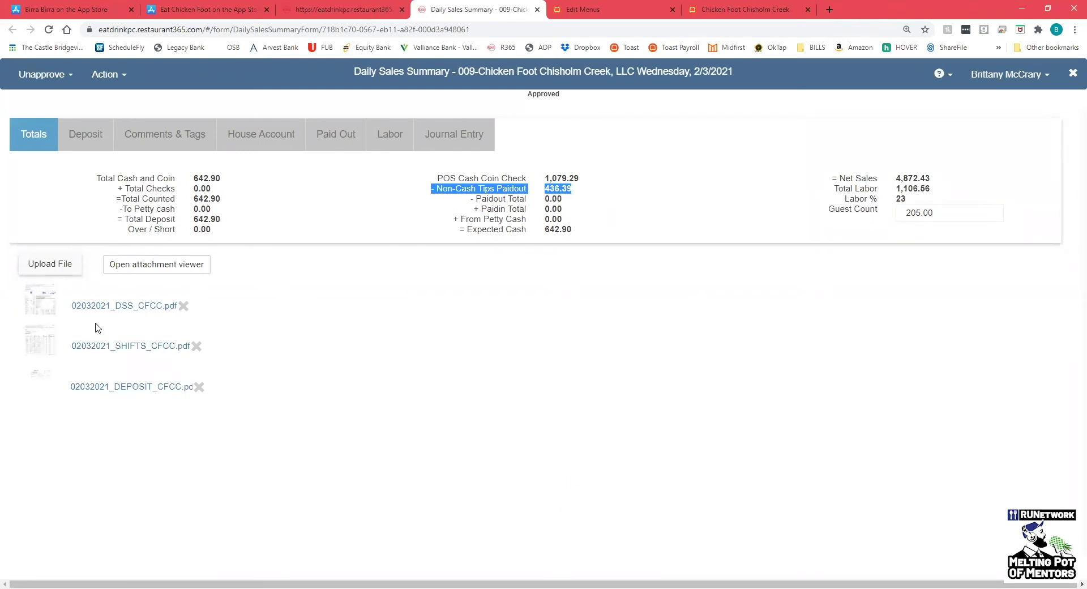
click(121, 389)
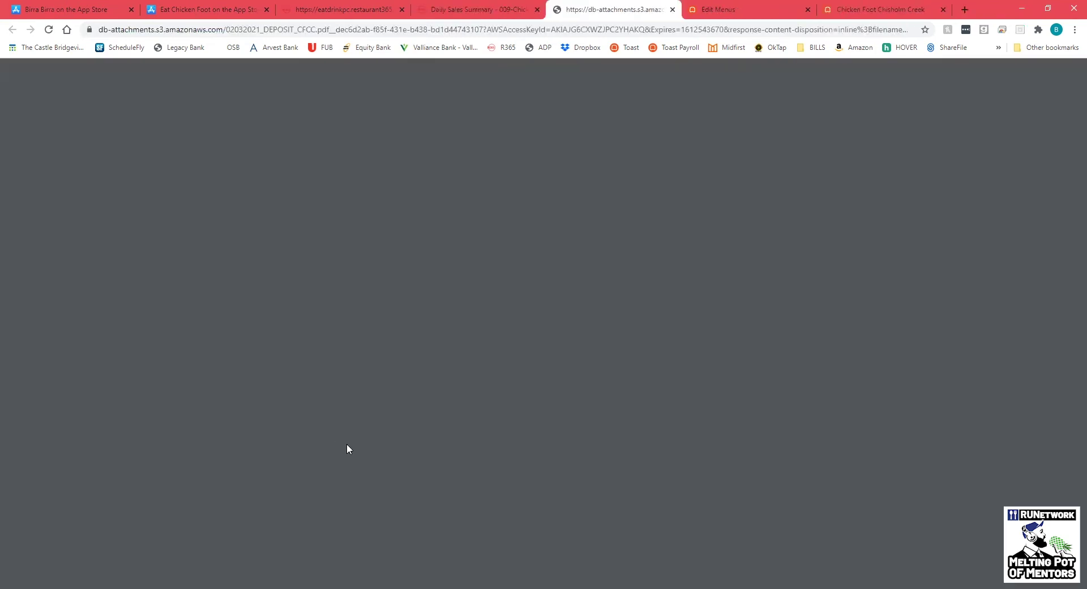